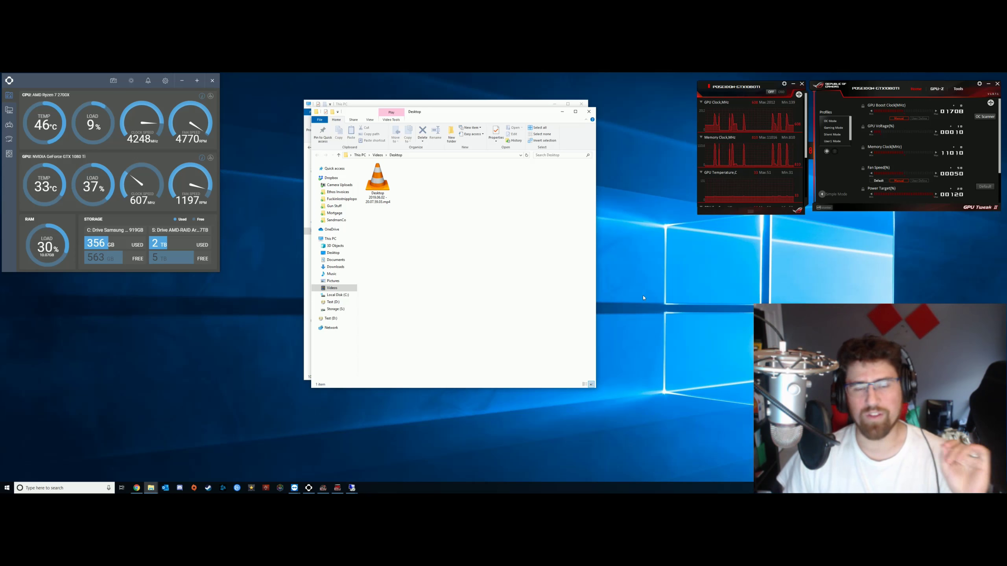
Step: Close the Videos folder window, leaving This PC showing drives C:, D: and S:
click(589, 111)
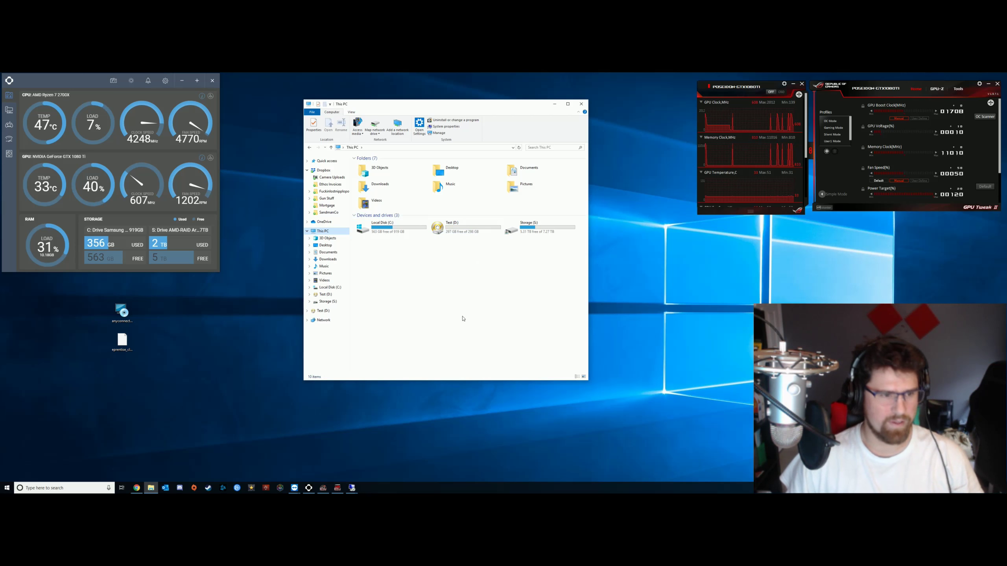
Step: Launch Notepad from Start search and write 'Hello World'
key(super)
text(notepad)
key(Return)
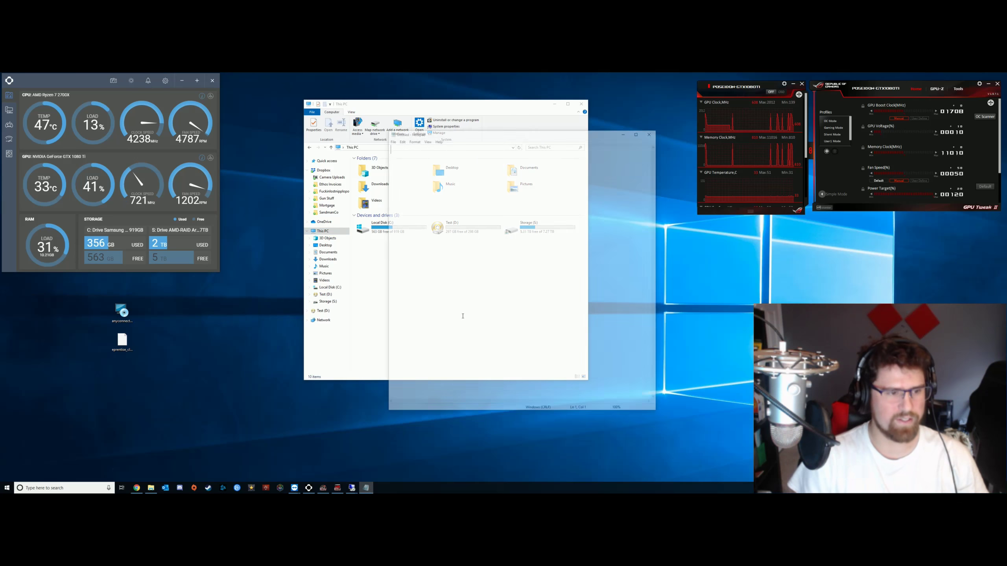
text(He)
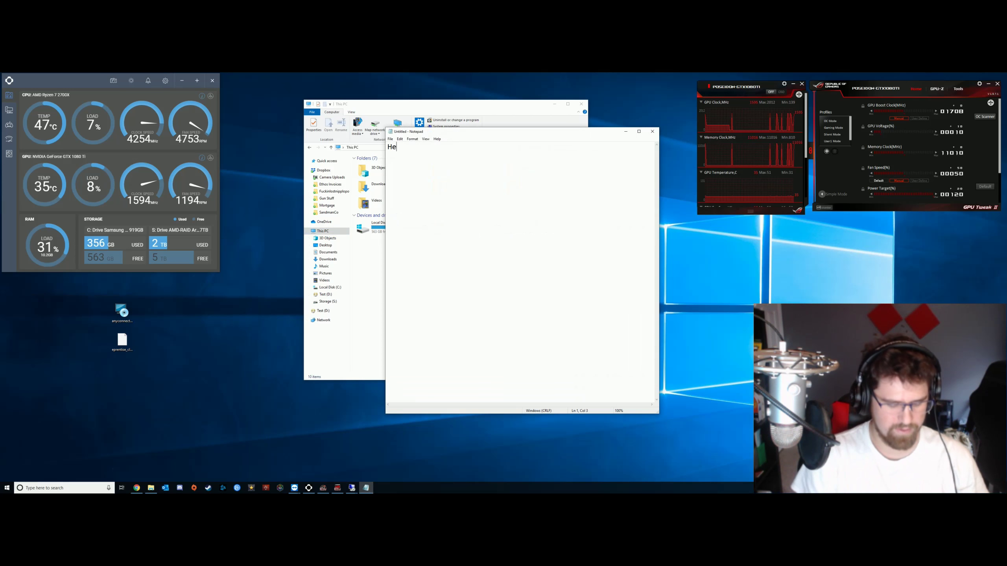
text(llo World)
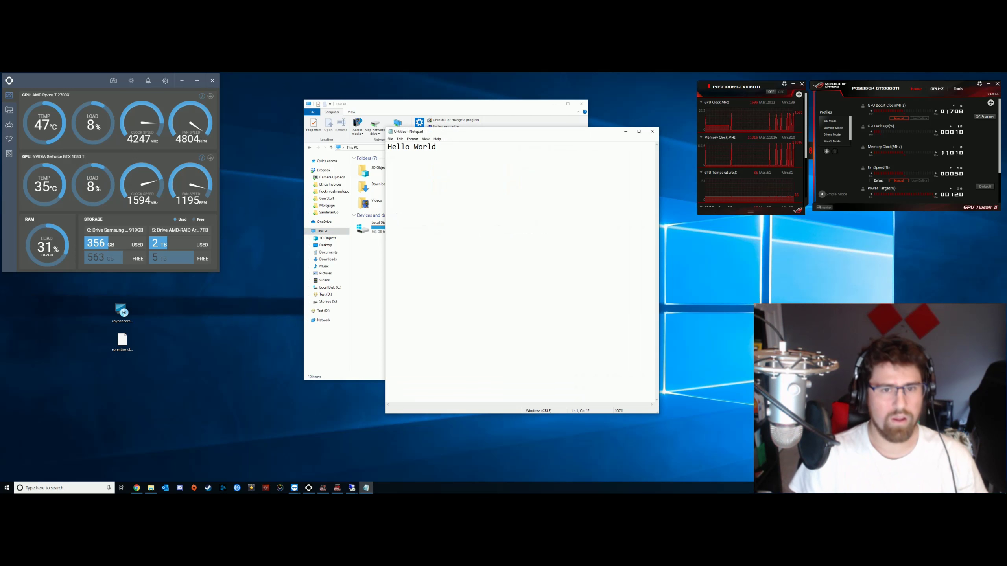
Step: Save the note as Sup.txt on the Test (D:) drive
key(ctrl+s)
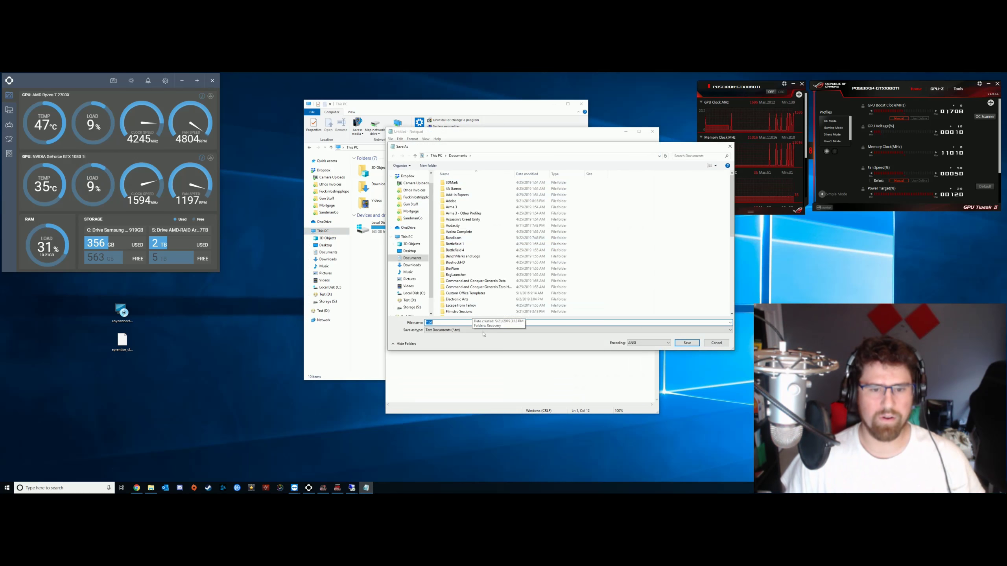
click(407, 237)
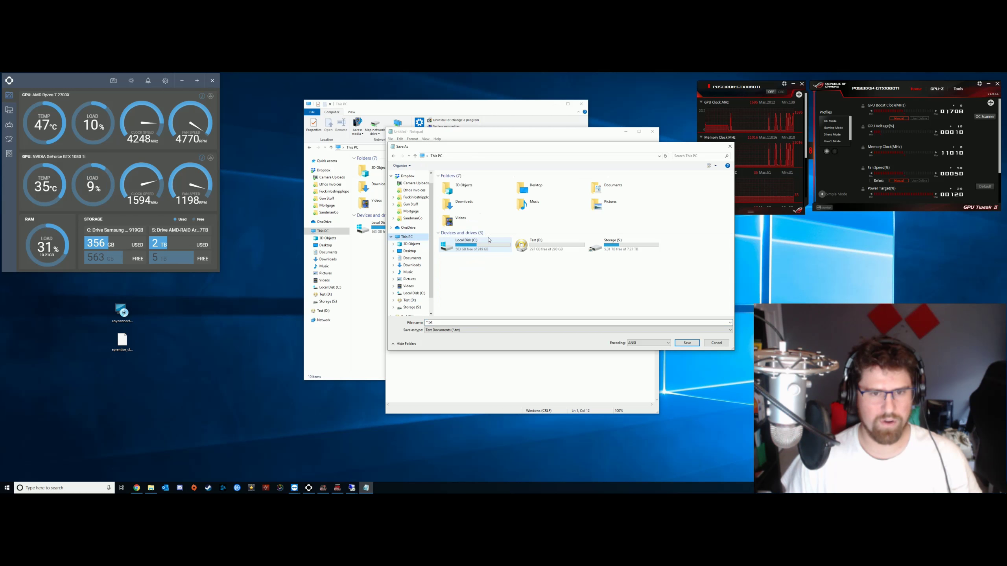
double_click(549, 250)
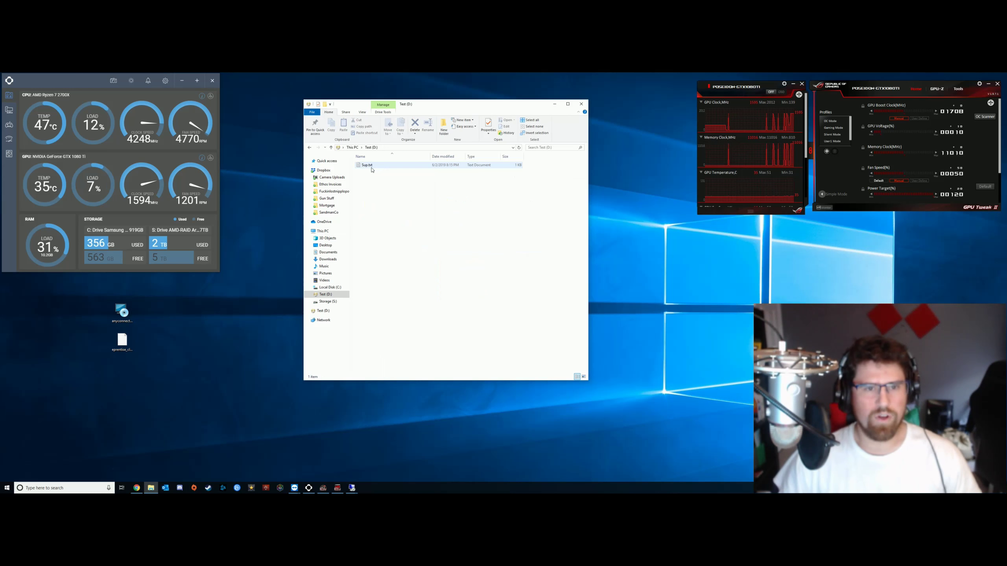
click(372, 165)
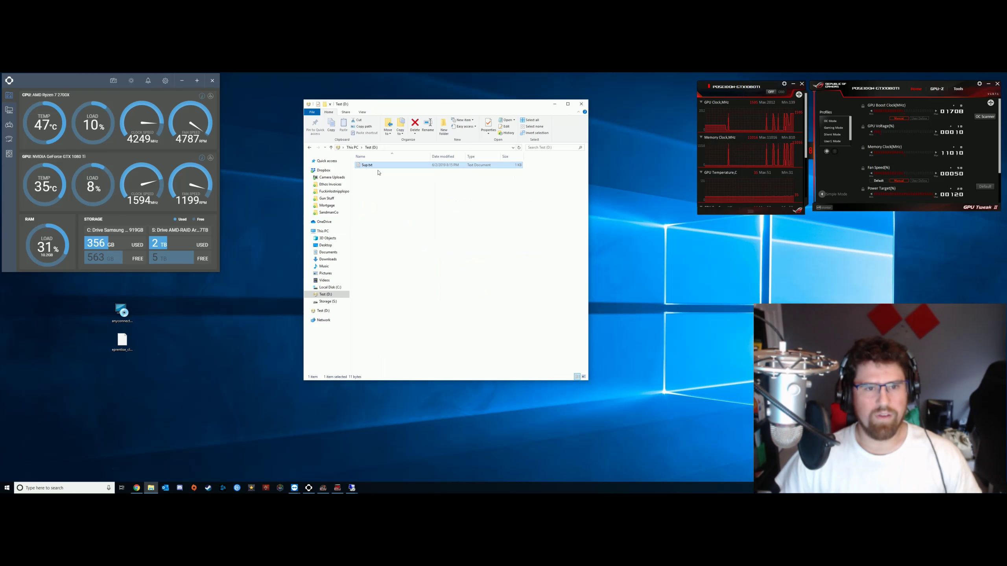
Step: Delete Sup.txt from Test (D:), then restore it from the Recycle Bin
key(Delete)
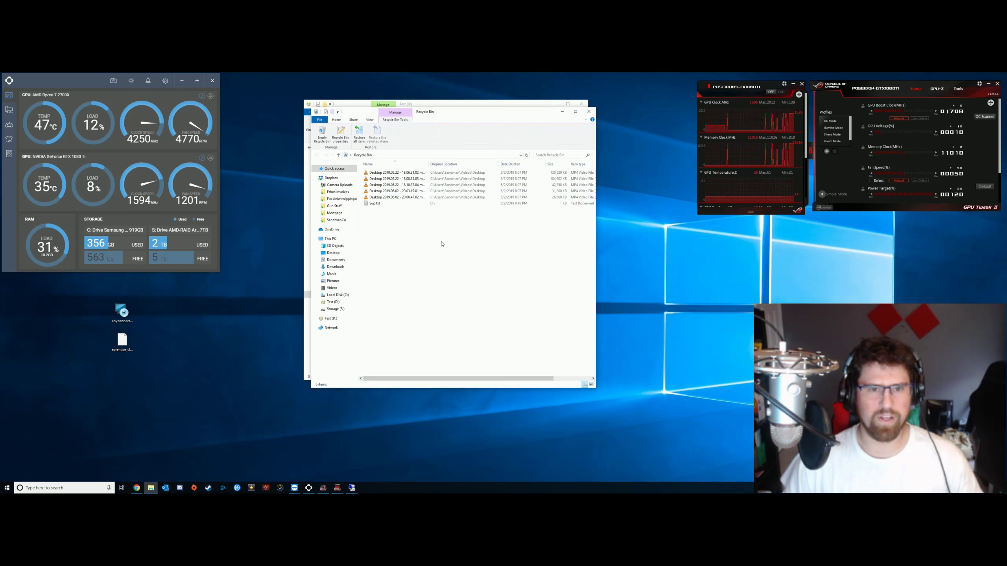
click(396, 204)
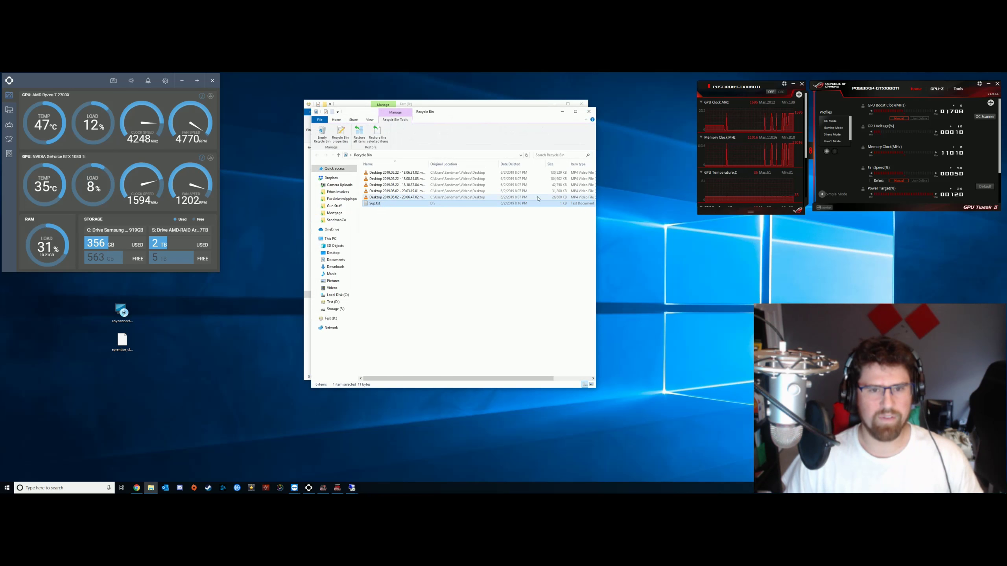
right_click(397, 205)
click(412, 210)
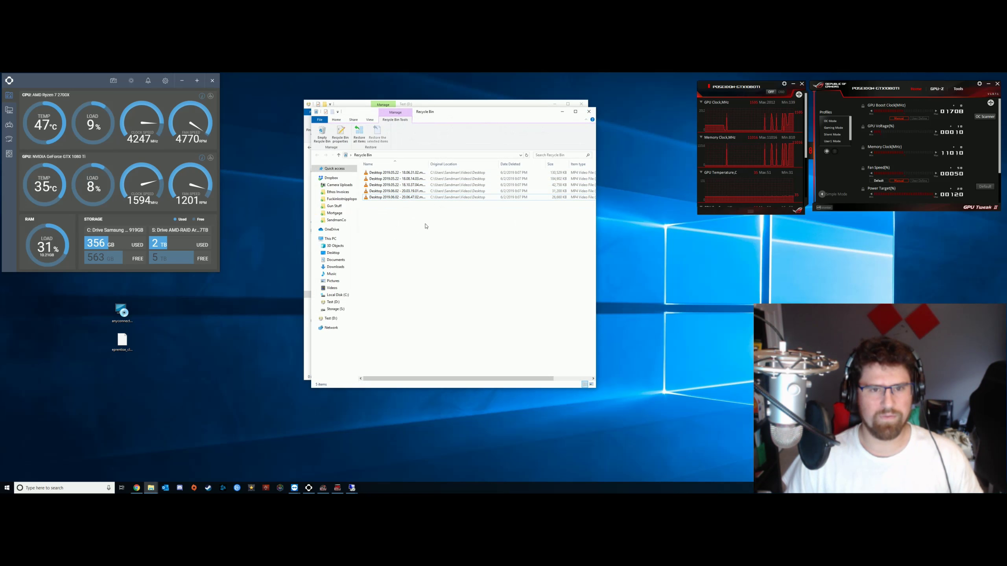
key(ctrl+w)
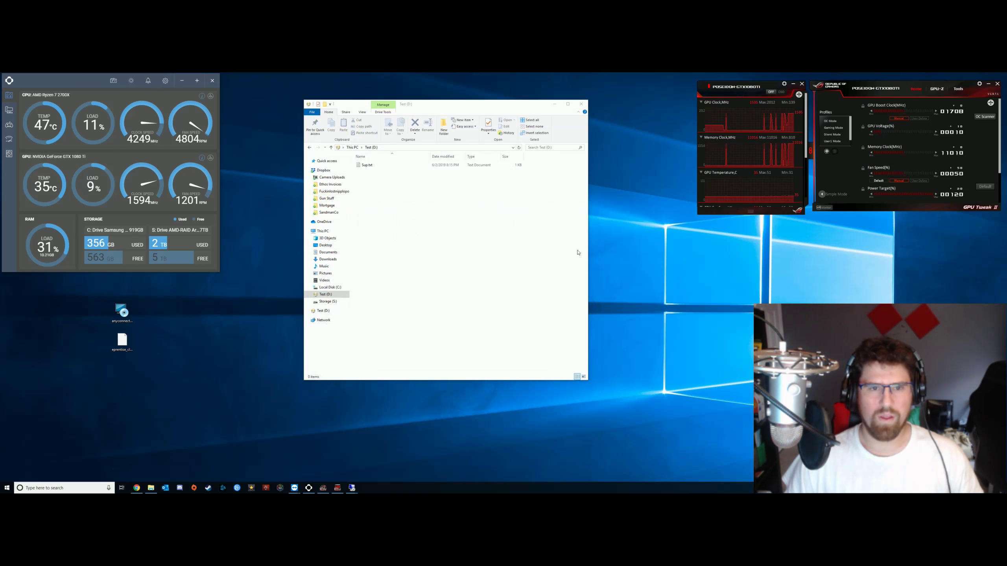
right_click(370, 166)
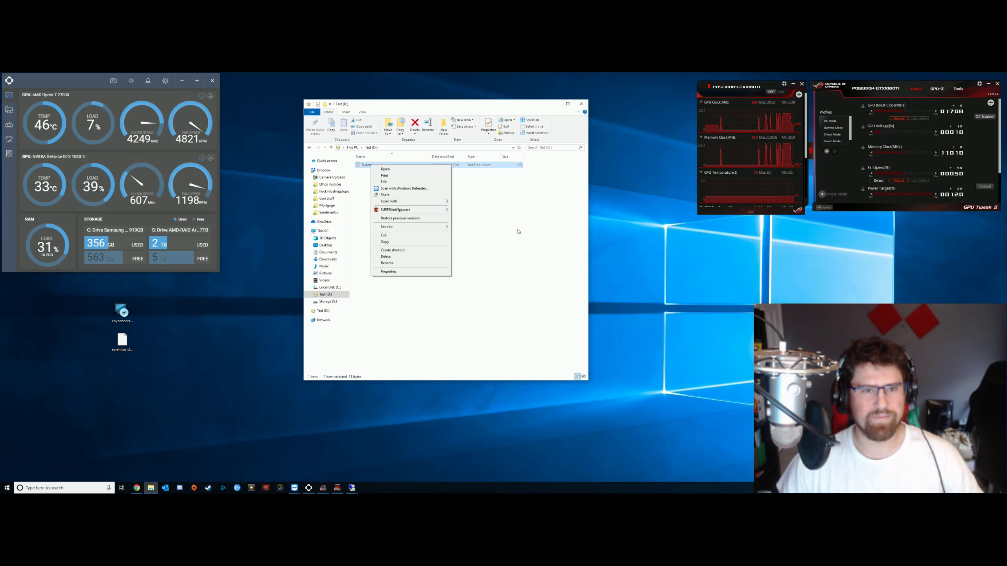
Step: Permanently delete Sup.txt from Test (D:) and position Command Prompt beside Explorer
click(423, 196)
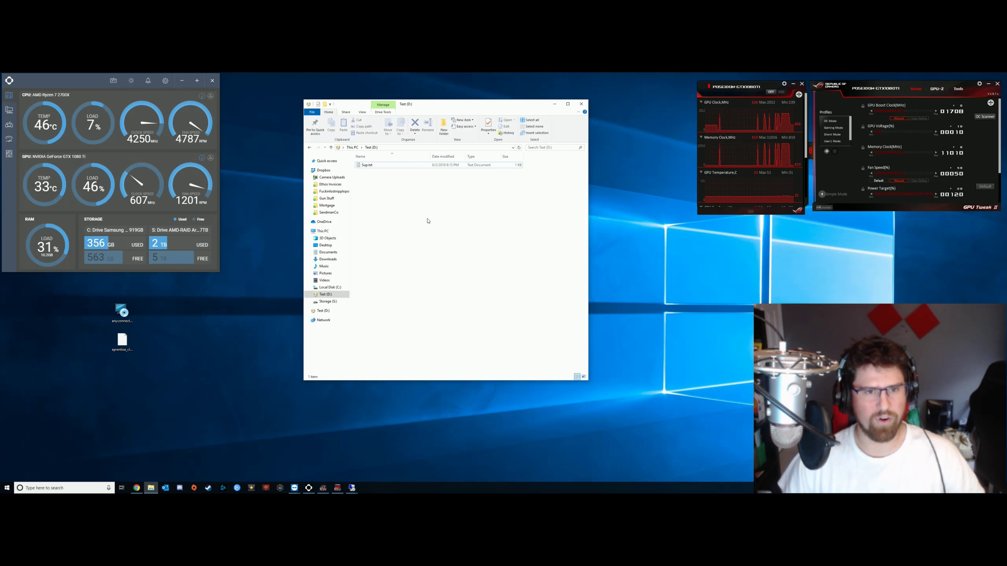
click(375, 164)
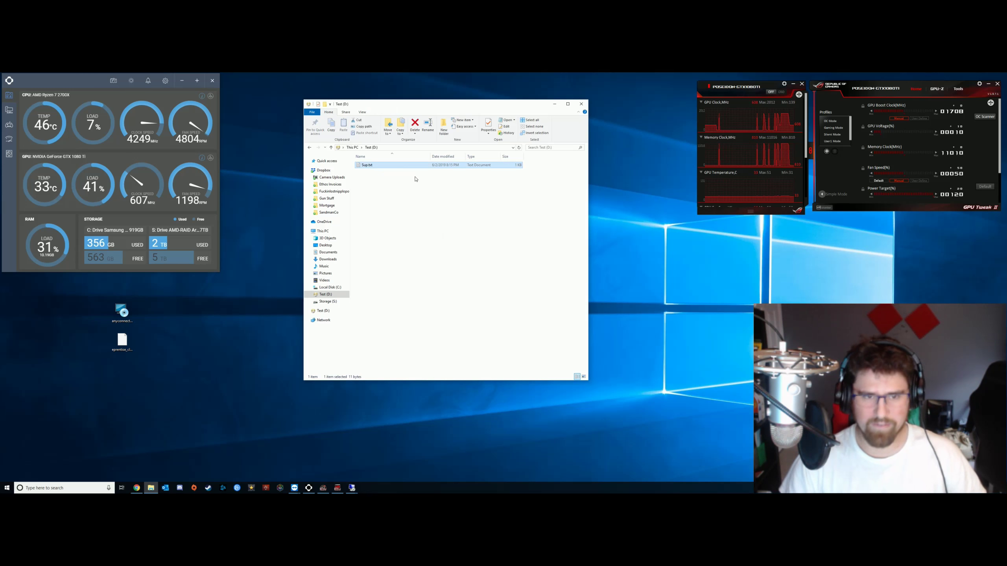
key(Delete)
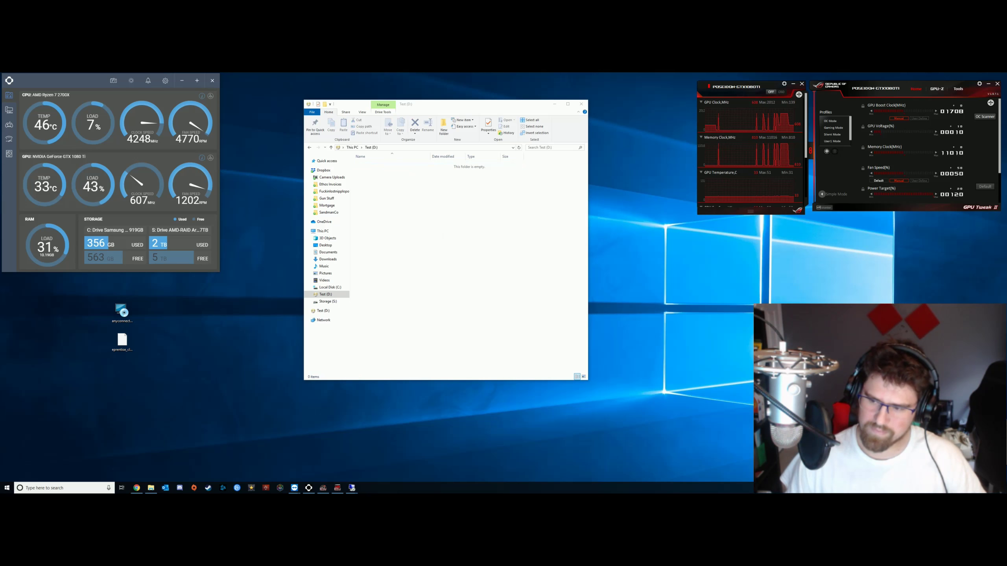
click(531, 285)
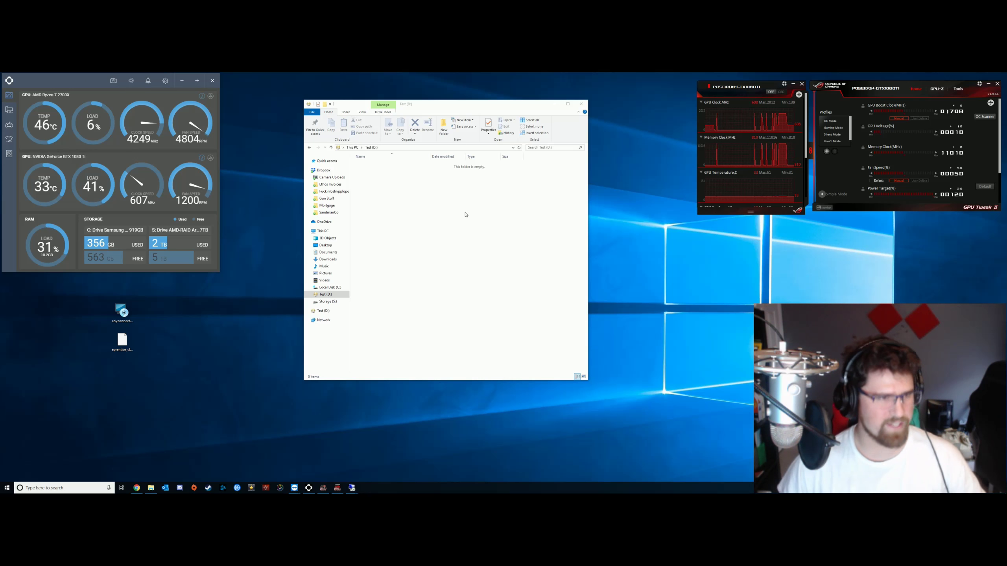
drag(154, 100, 795, 247)
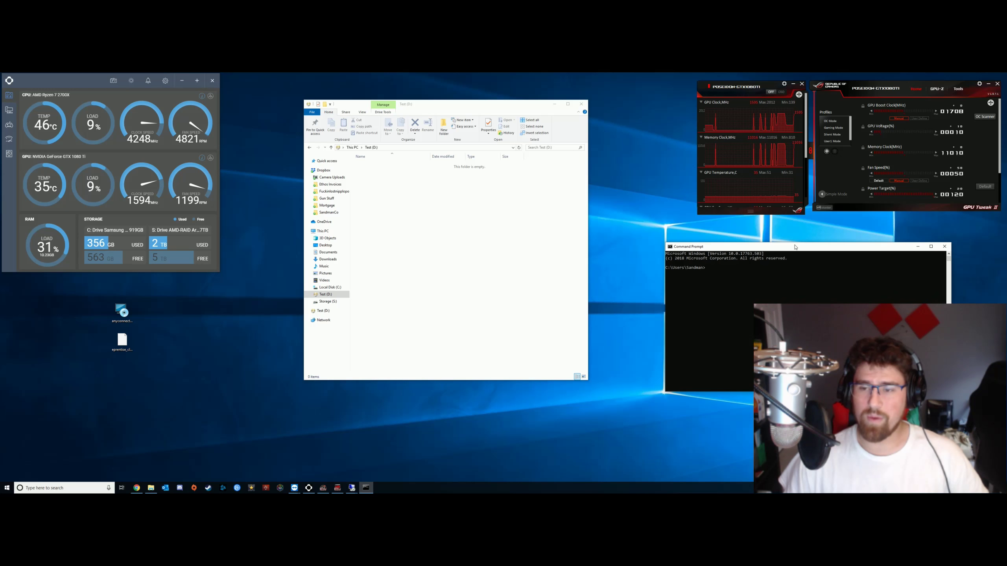
Step: Run cipher /w:D: in Command Prompt to wipe the free space on D:
click(734, 282)
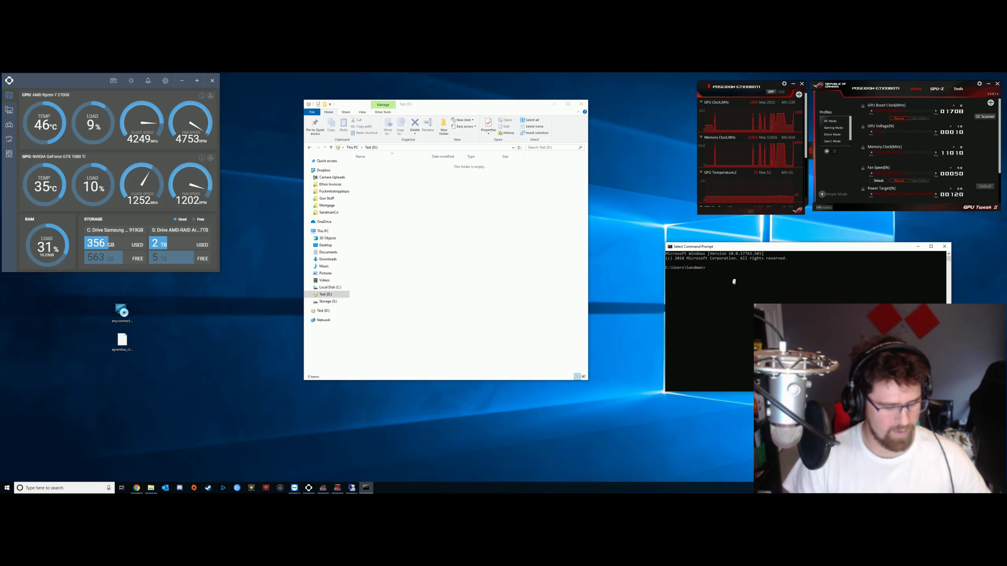
text(cipher)
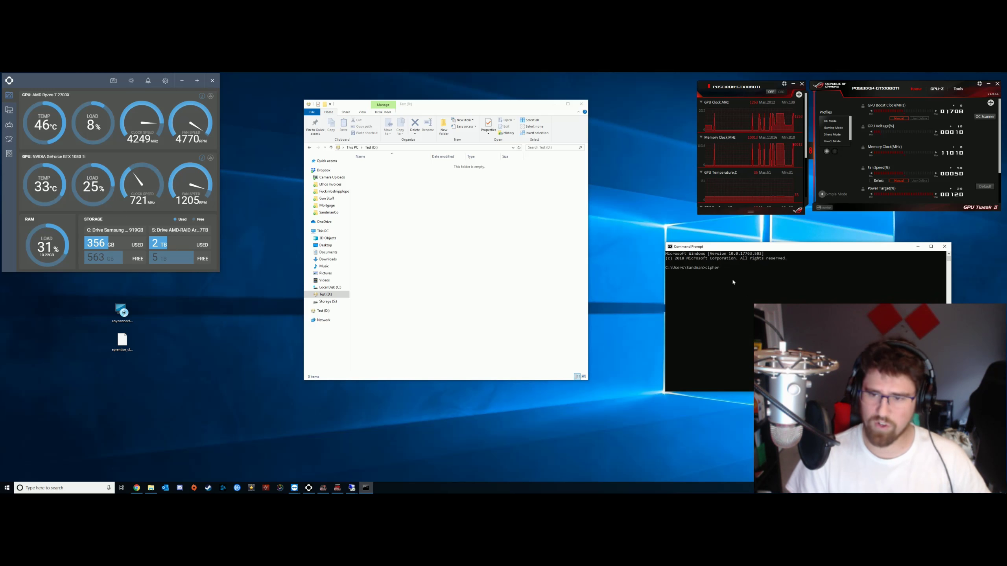
text(r /)
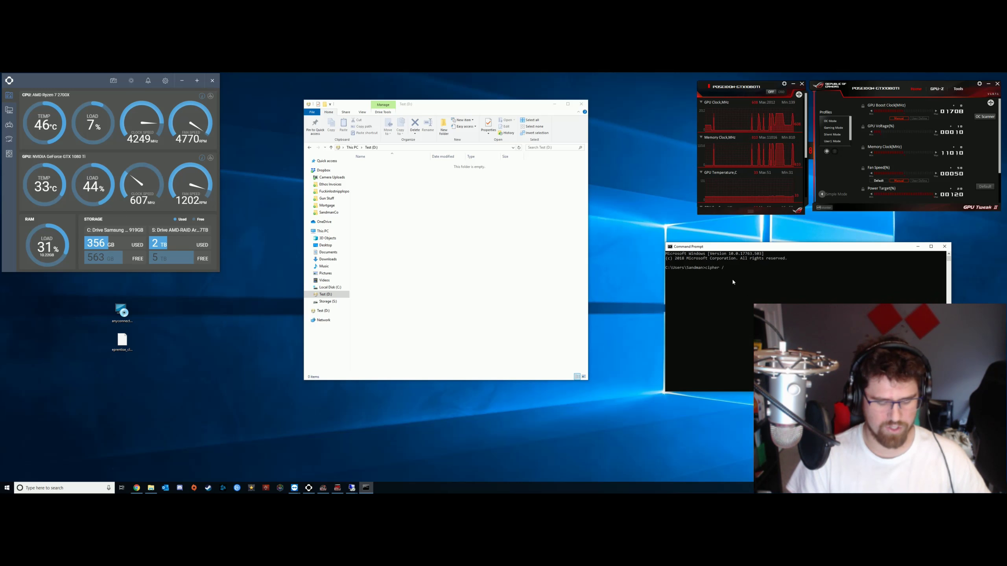
text(w:)
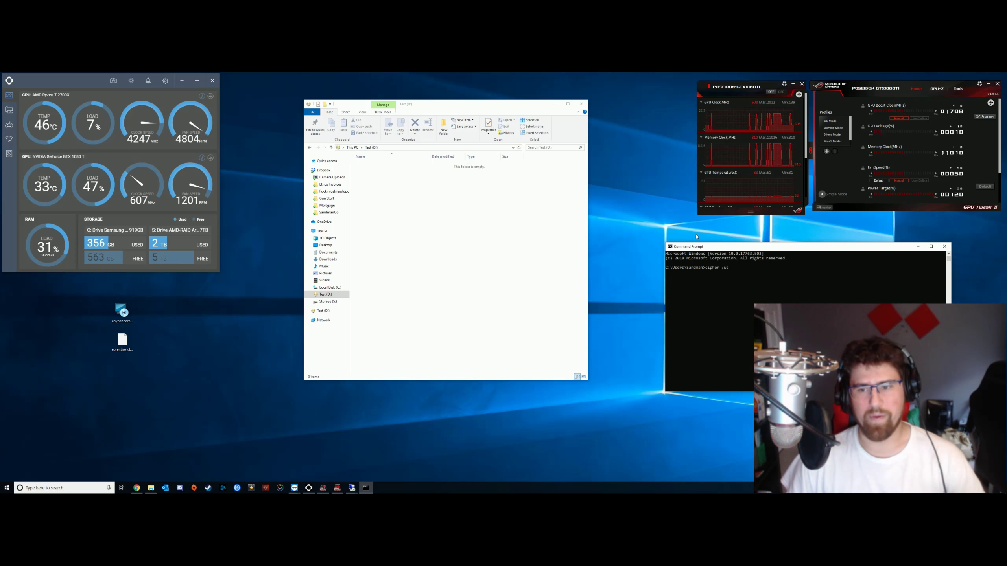
click(733, 269)
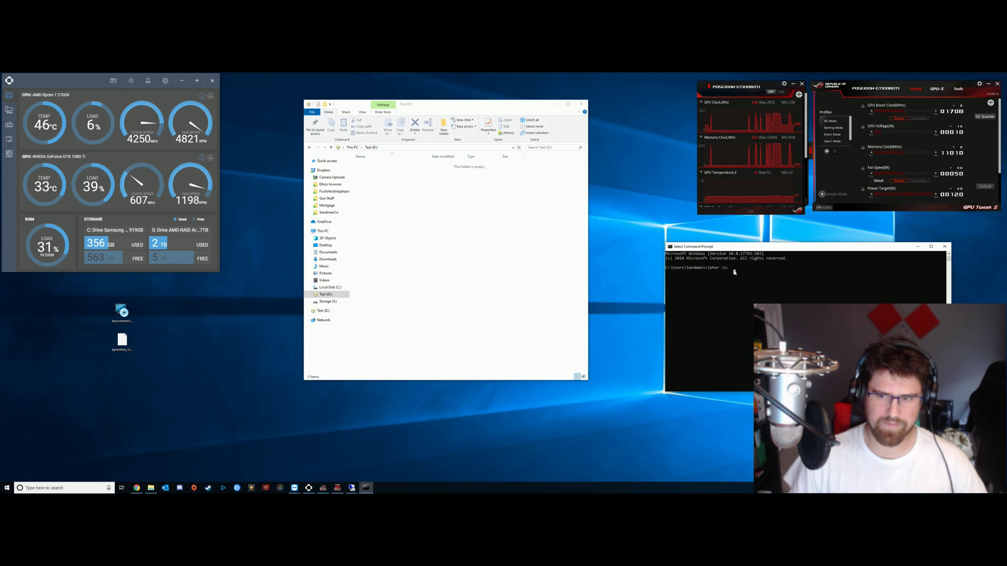
text(D:)
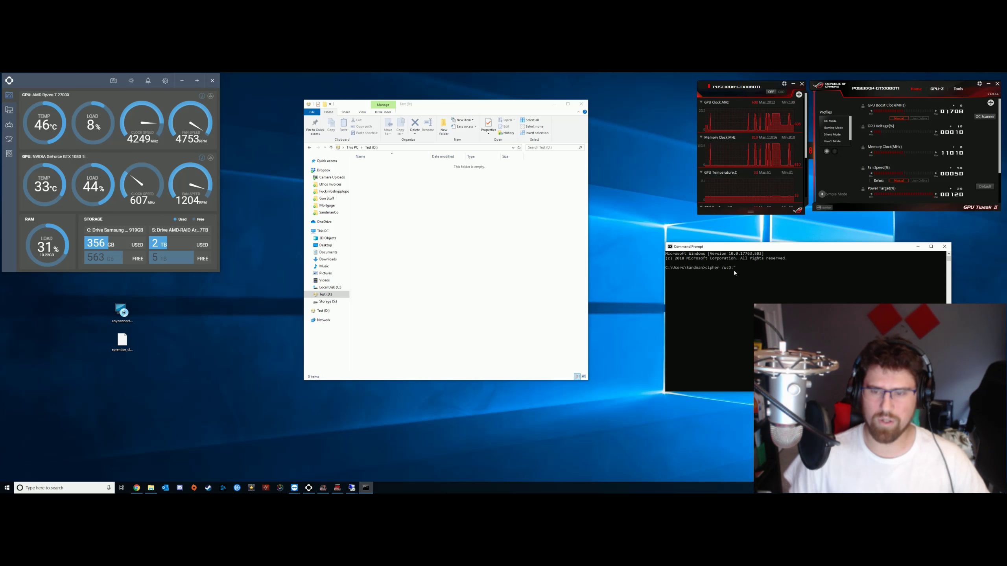
key(Return)
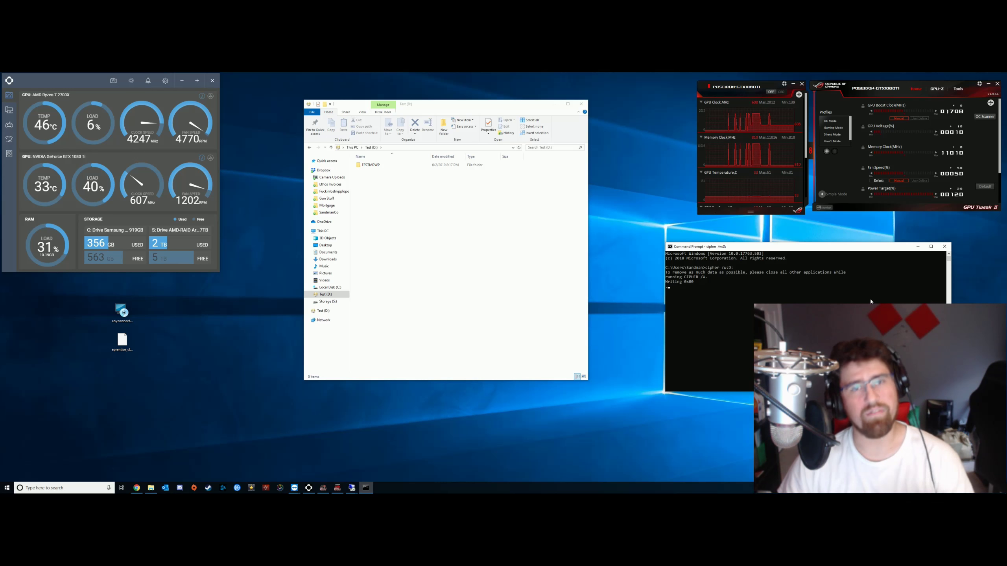
Step: Abort the running cipher wipe with Ctrl+C and return to the Test (D:) window
key(ctrl+c)
click(448, 231)
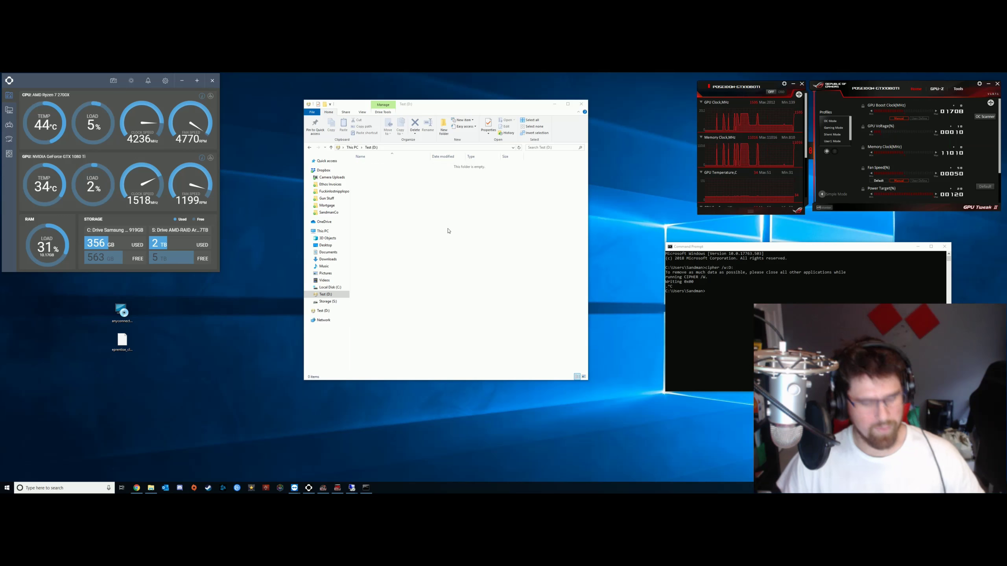
key(super)
Step: Search the web for ccleaner and download the free CCleaner edition
text(ccleane)
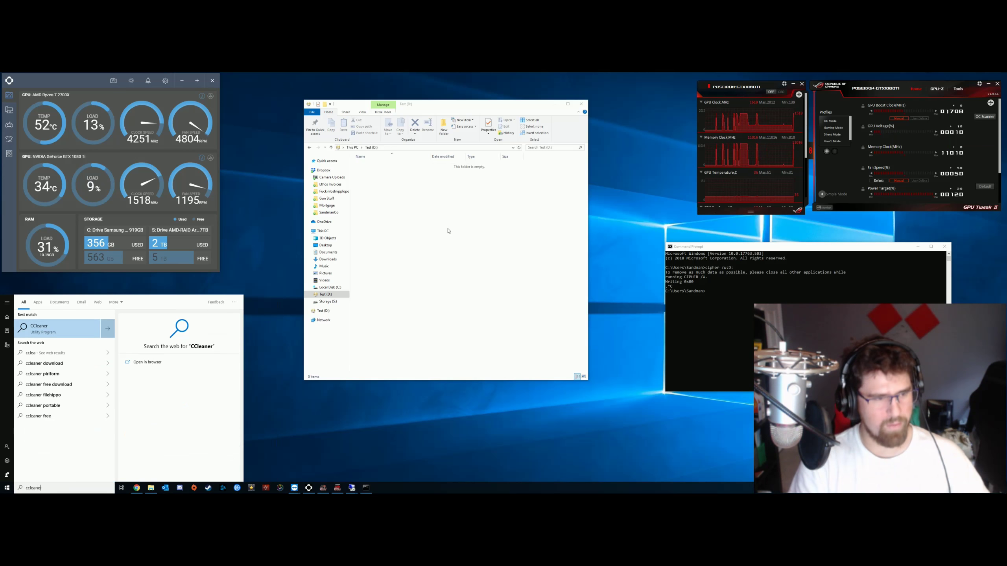
text(r)
key(Return)
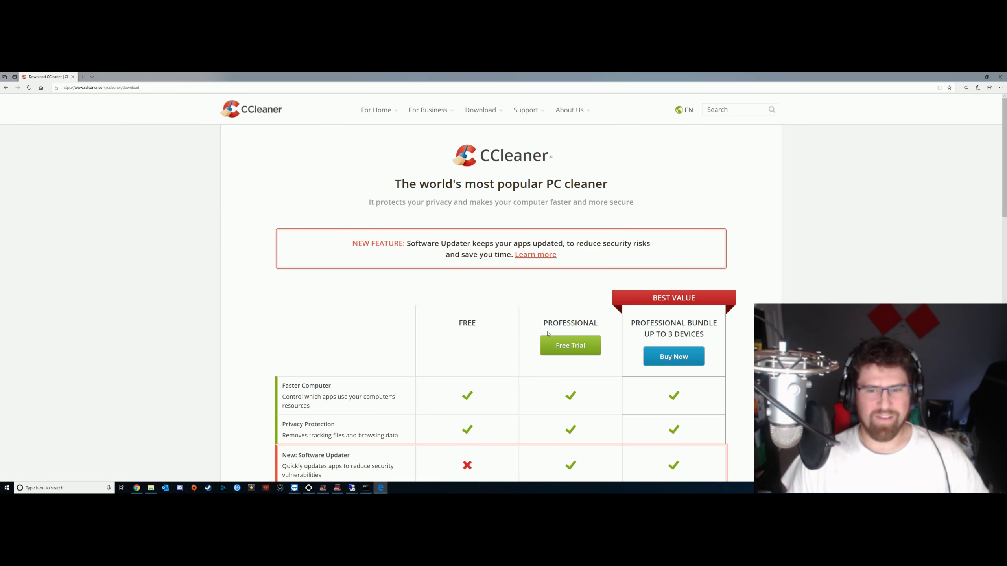
scroll(548, 334, down, 10)
click(474, 286)
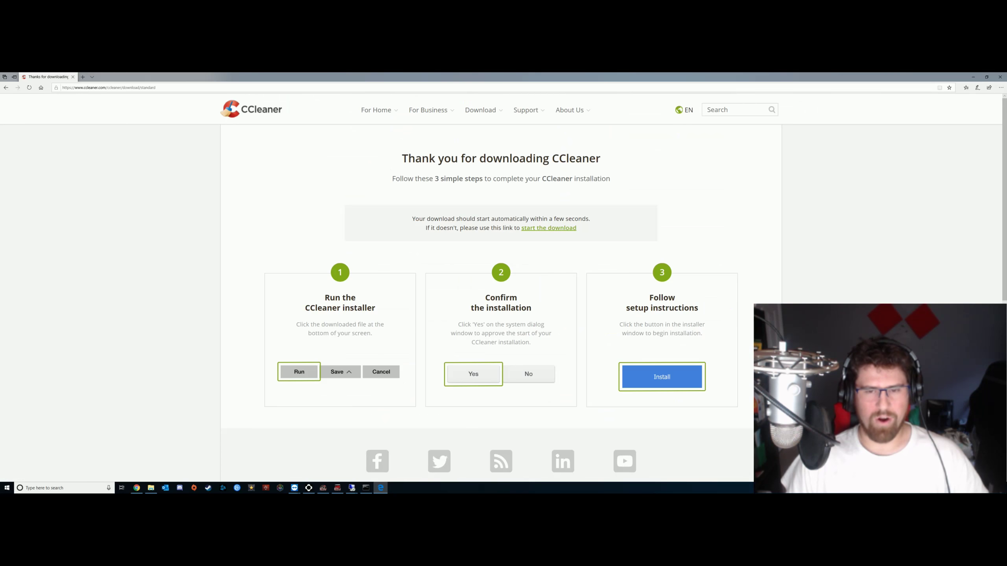
Step: Run the CCleaner installer with administrator approval and close Edge
scroll(497, 387, down, 8)
scroll(453, 392, up, 8)
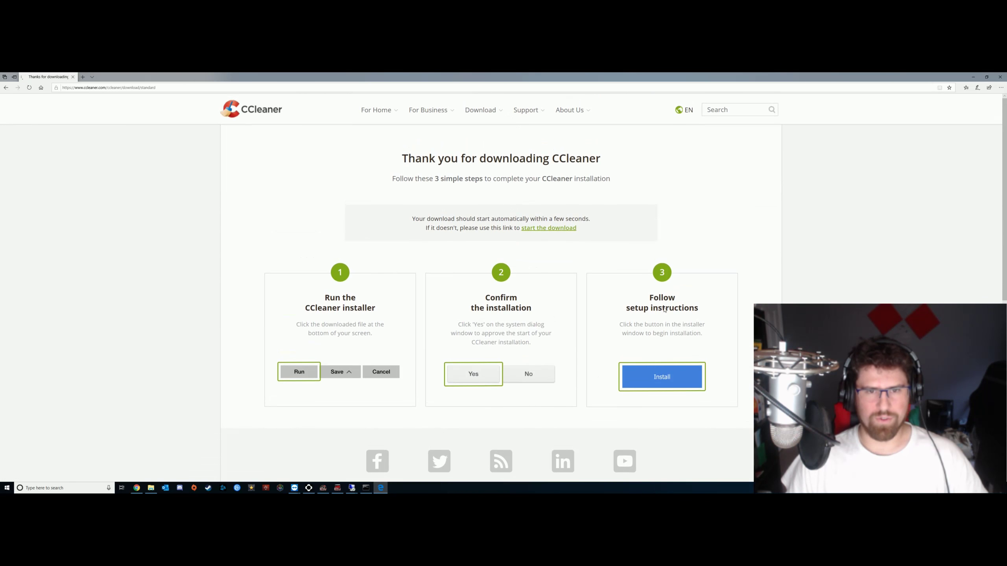
click(524, 473)
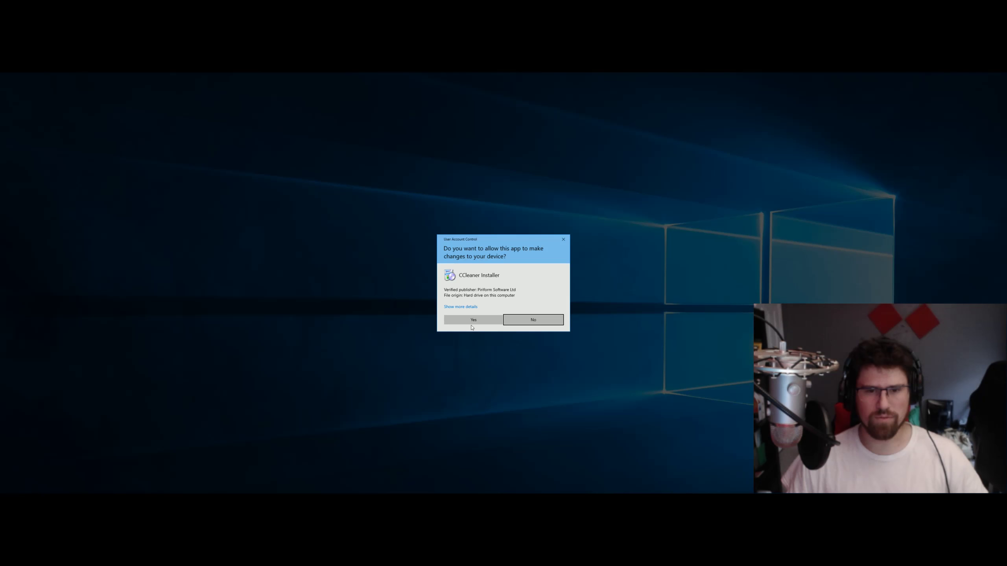
click(475, 323)
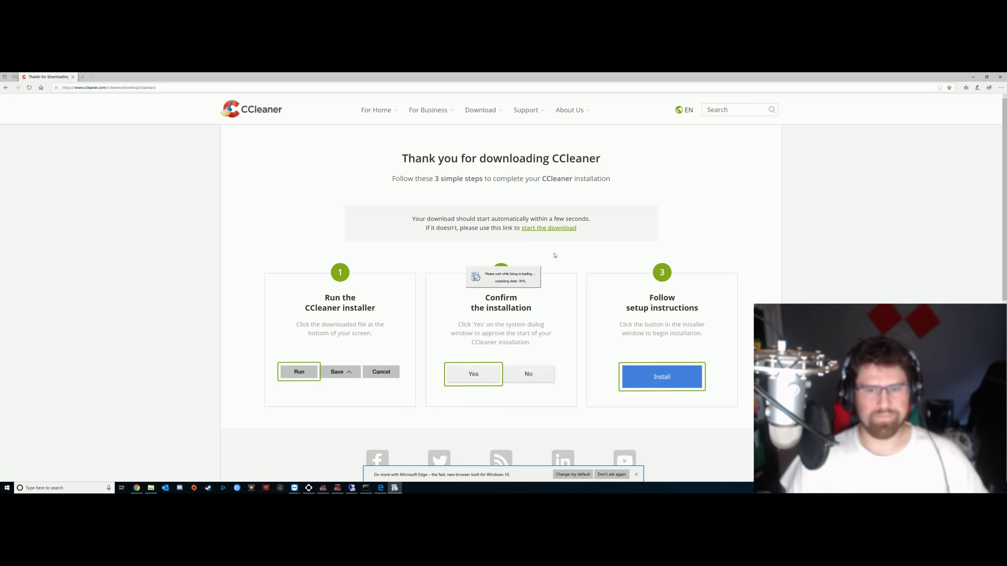
key(alt+F4)
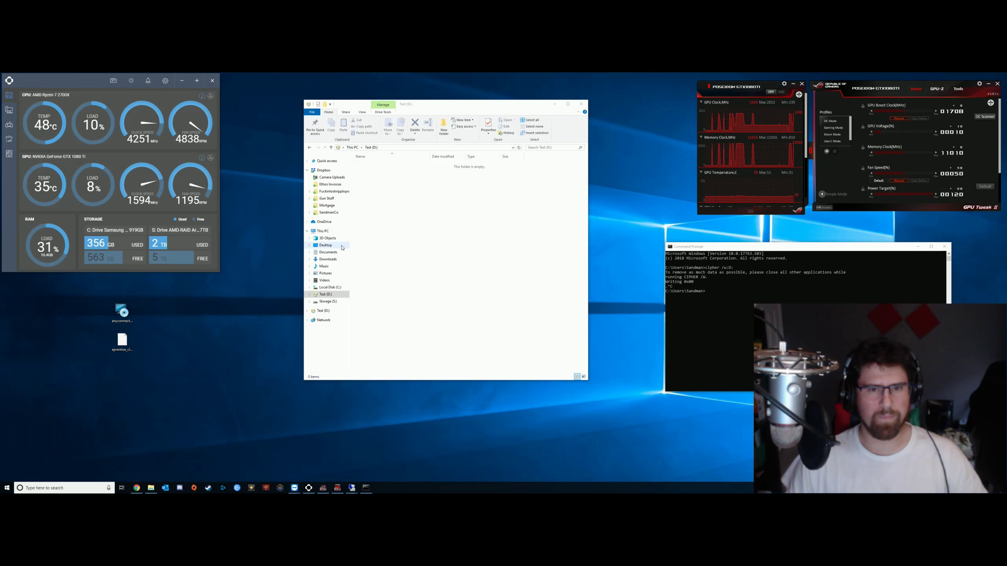
Step: Install CCleaner v5.57 via Customize, then launch CCleaner Free
click(503, 293)
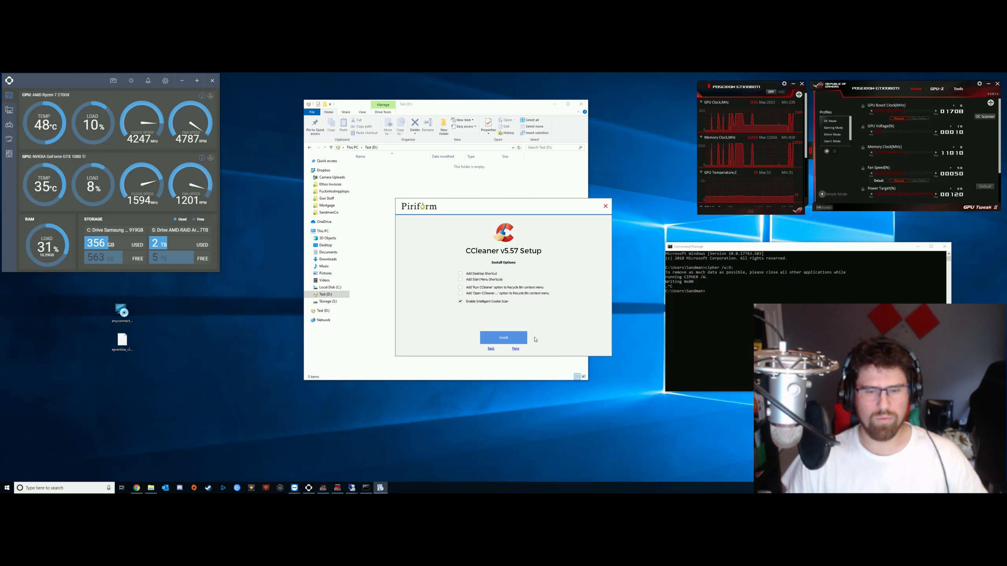
click(513, 338)
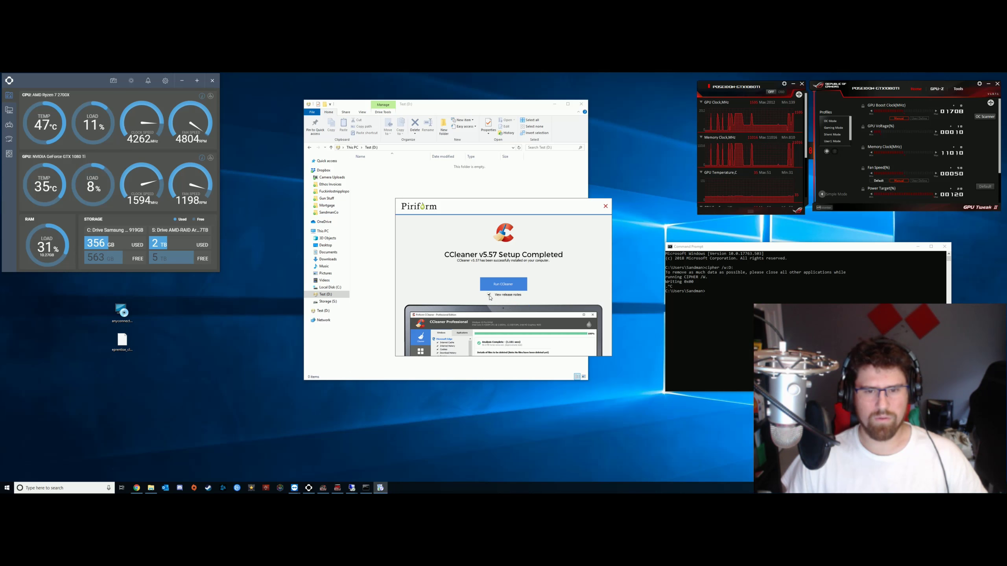
click(505, 285)
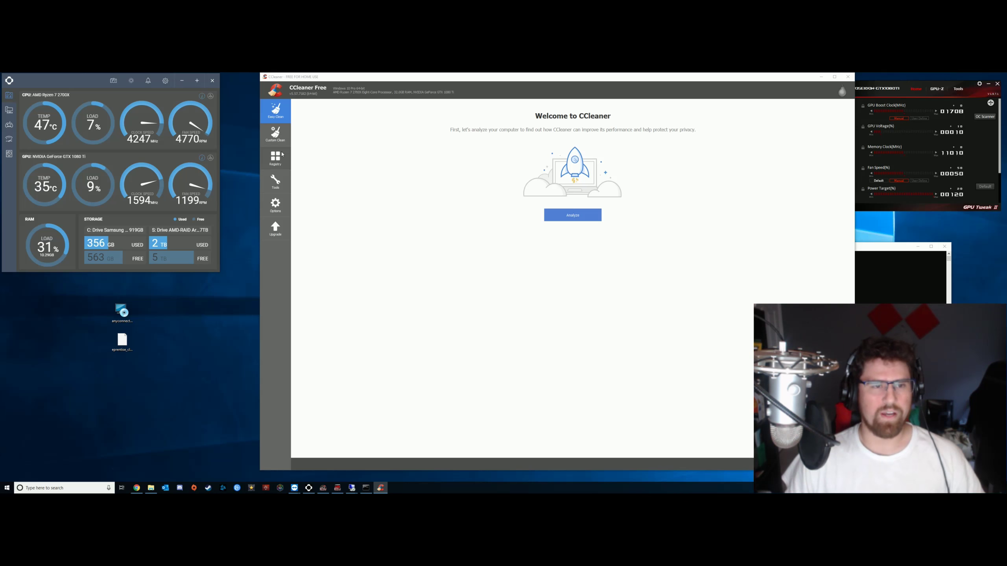
Step: In Tools > Drive Wiper, tick Test (D:) and set Wipe to Entire Drive
click(282, 184)
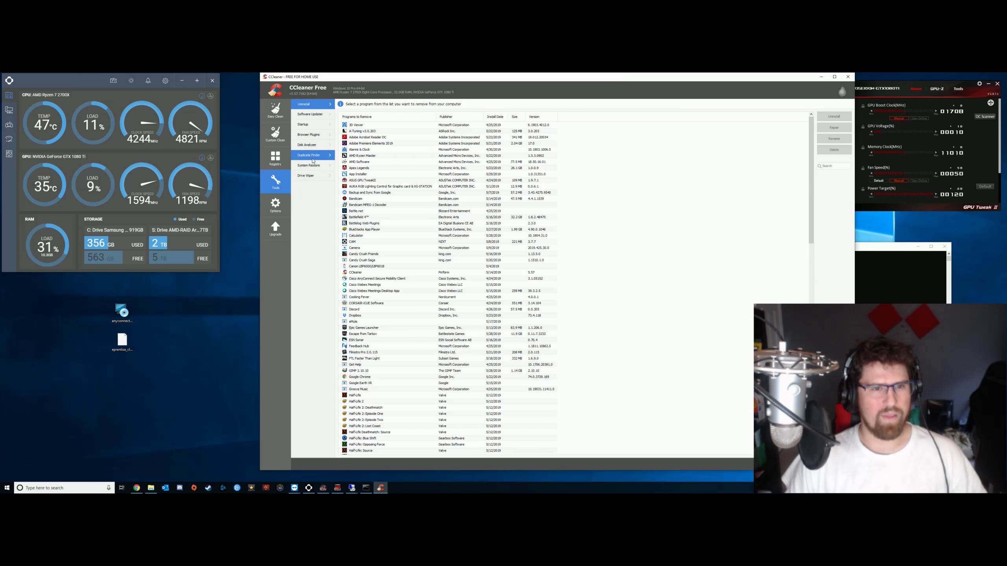
click(311, 177)
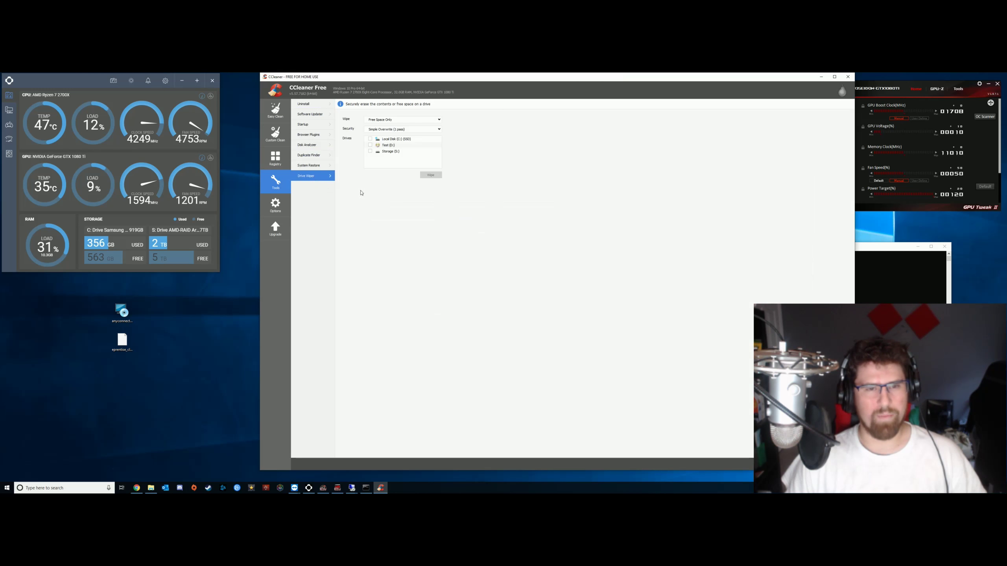
click(370, 145)
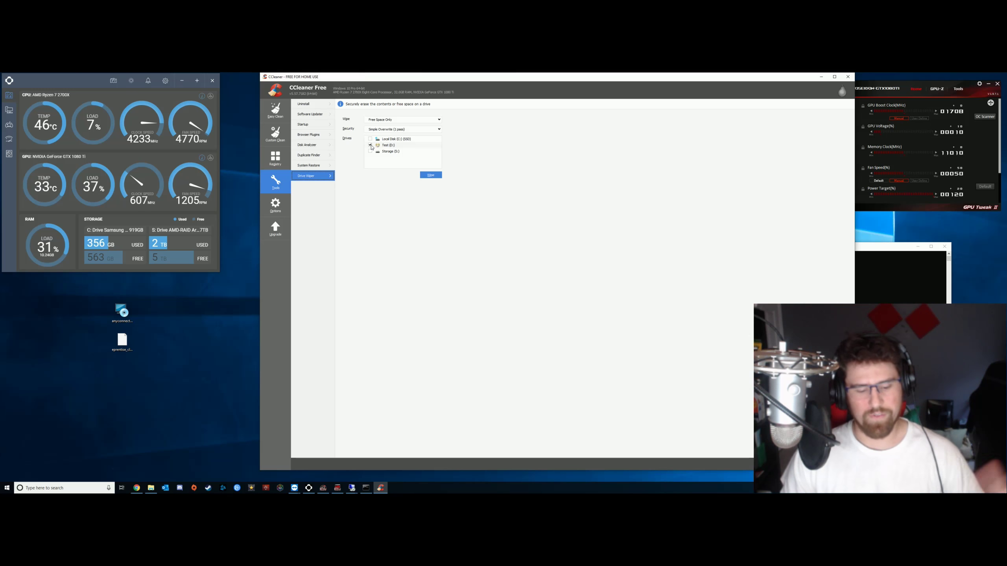
click(371, 146)
click(370, 146)
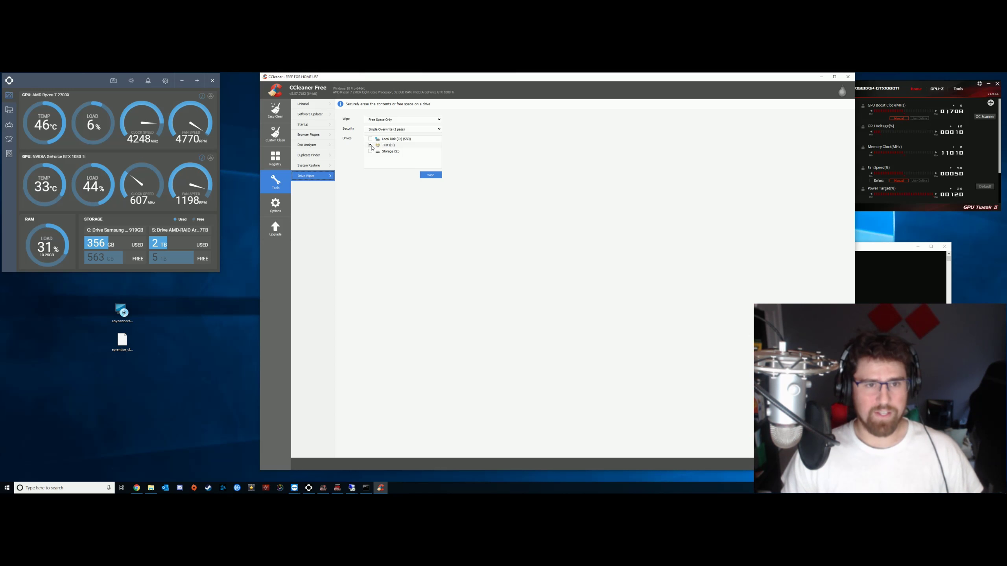
click(438, 120)
click(400, 130)
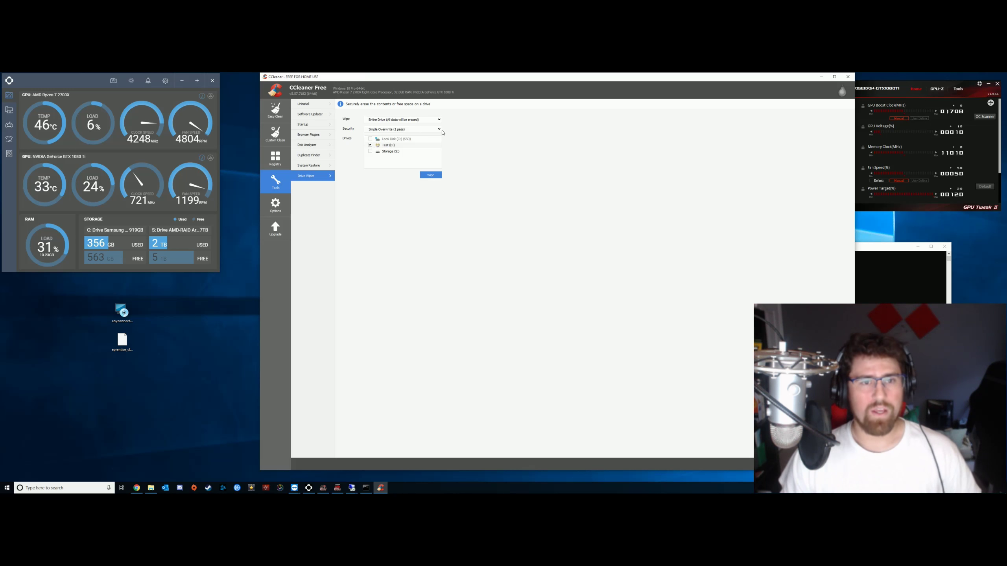
click(439, 130)
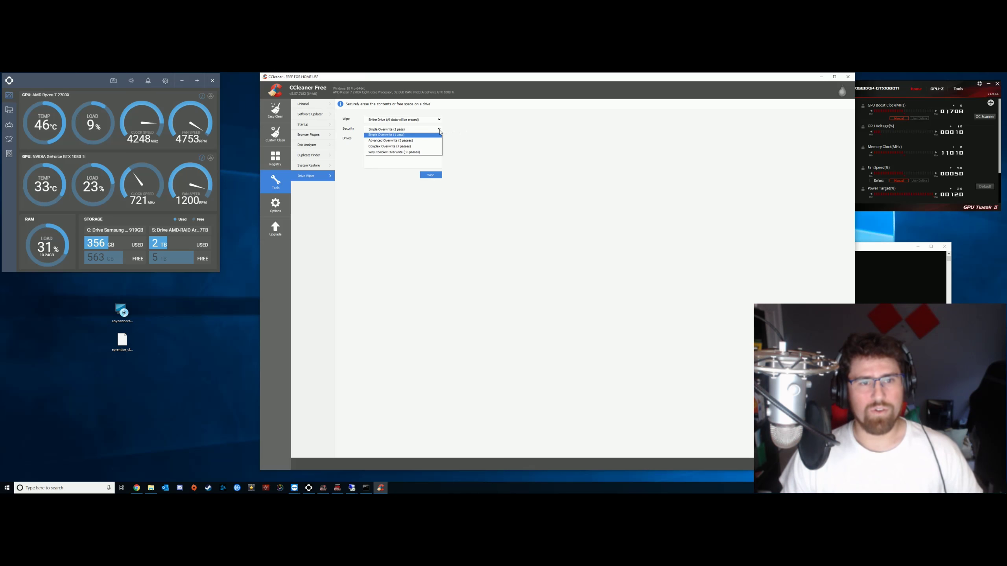
click(439, 171)
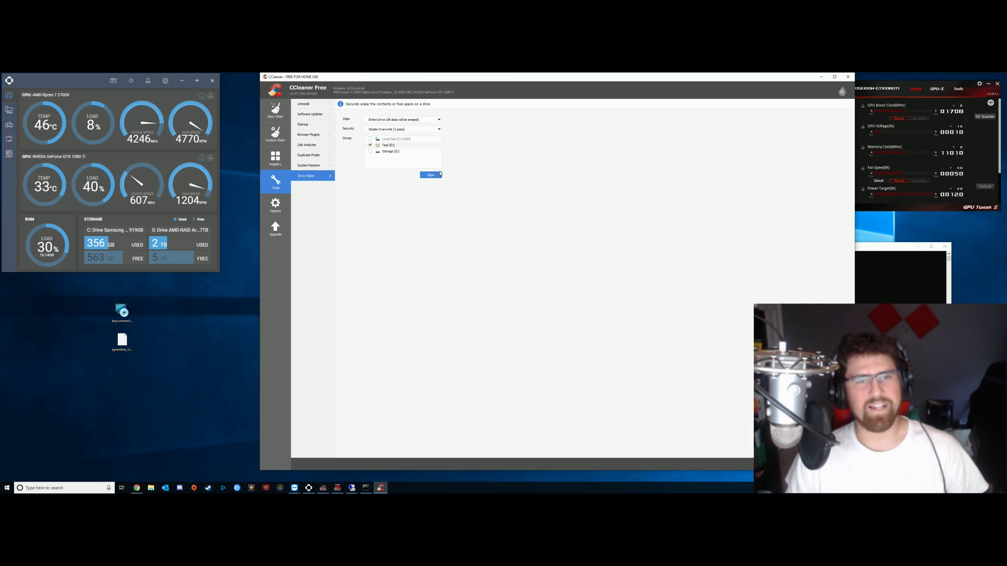
click(436, 176)
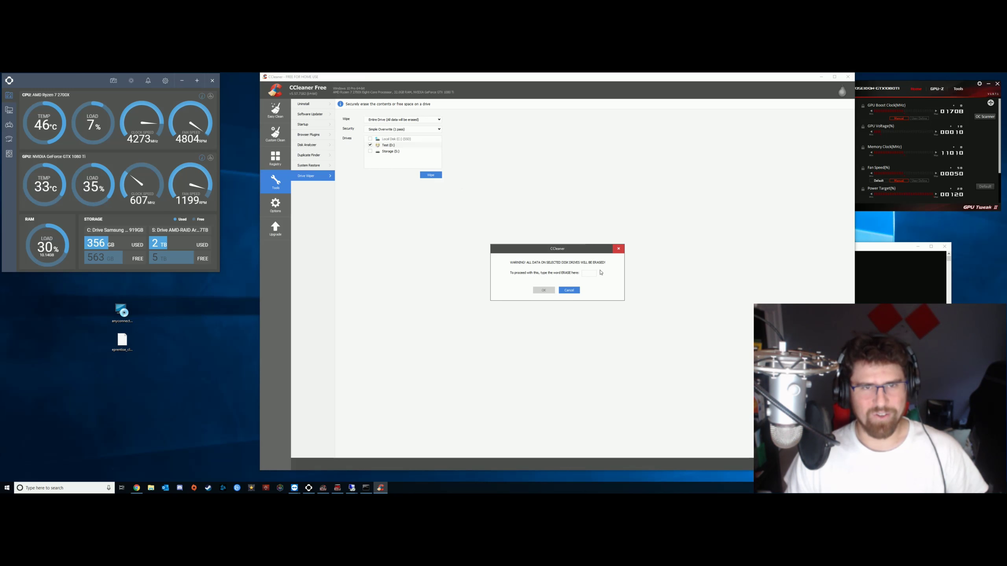
click(617, 249)
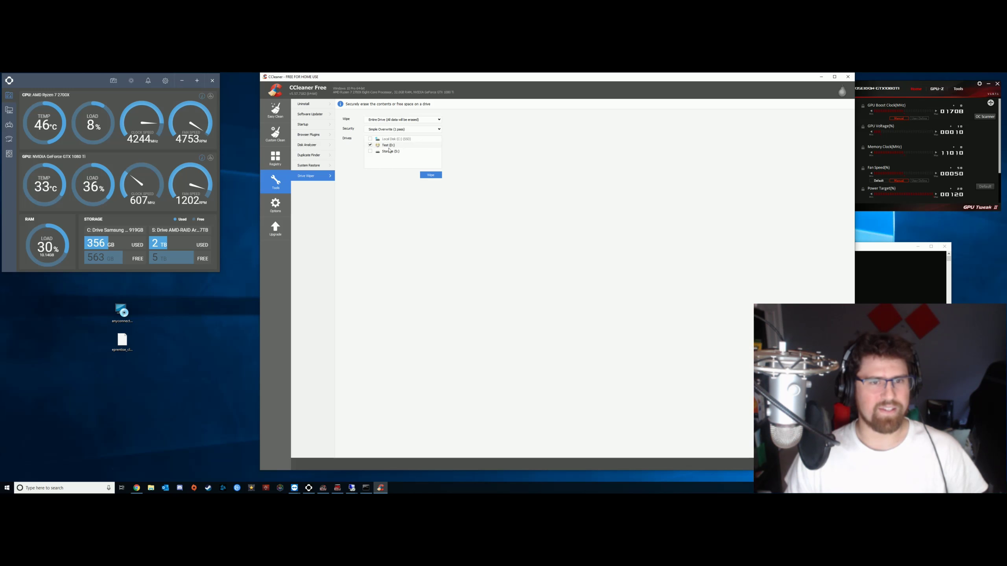
Step: Untick Test (D:), set Wipe to Free Space Only, and decline wiping SSD C:
click(370, 144)
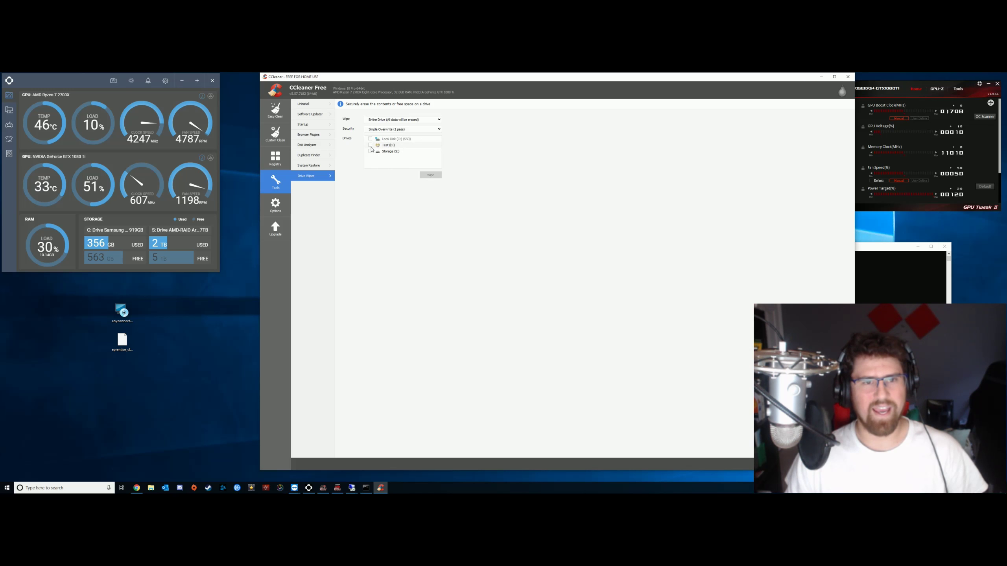
click(391, 120)
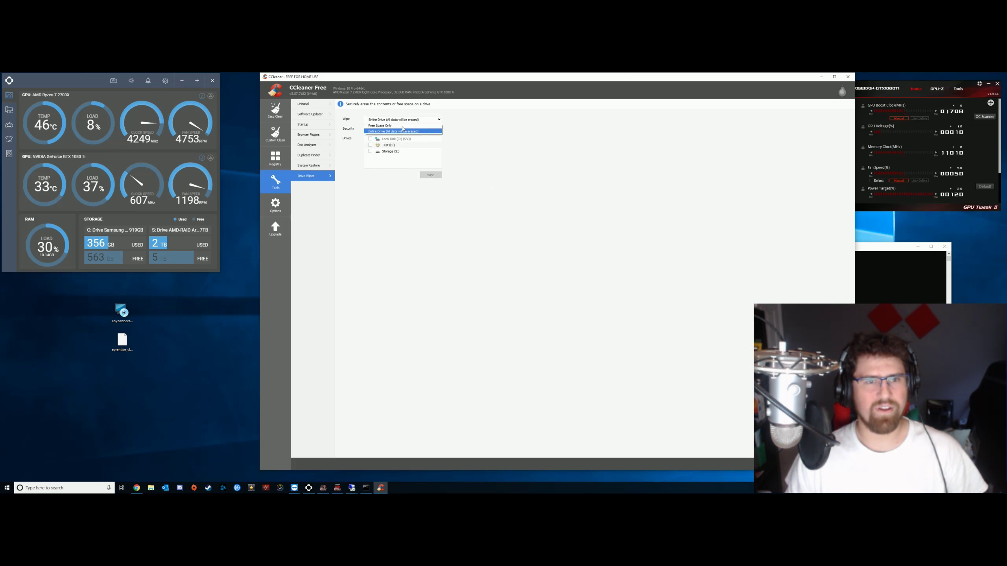
click(389, 134)
click(370, 139)
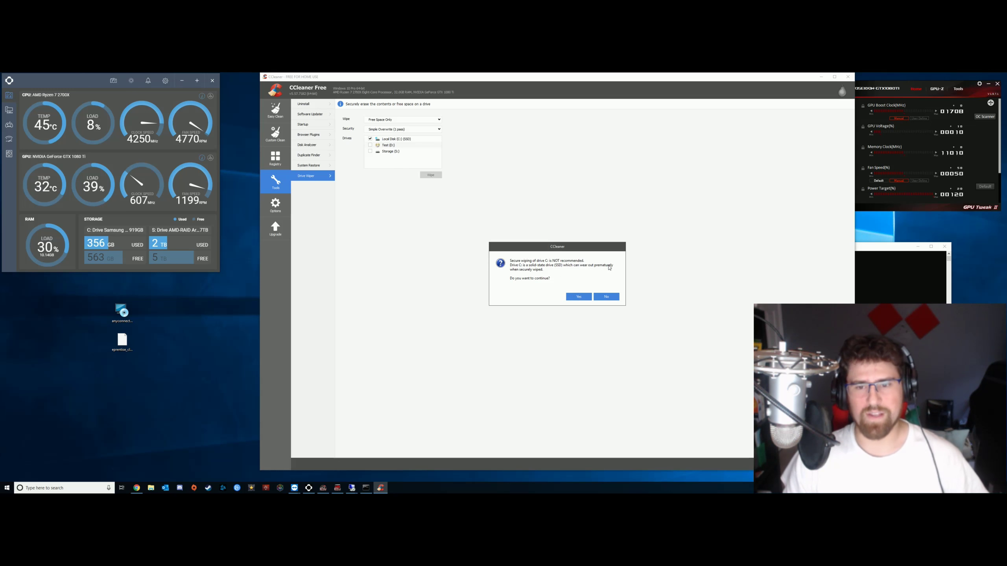
click(606, 297)
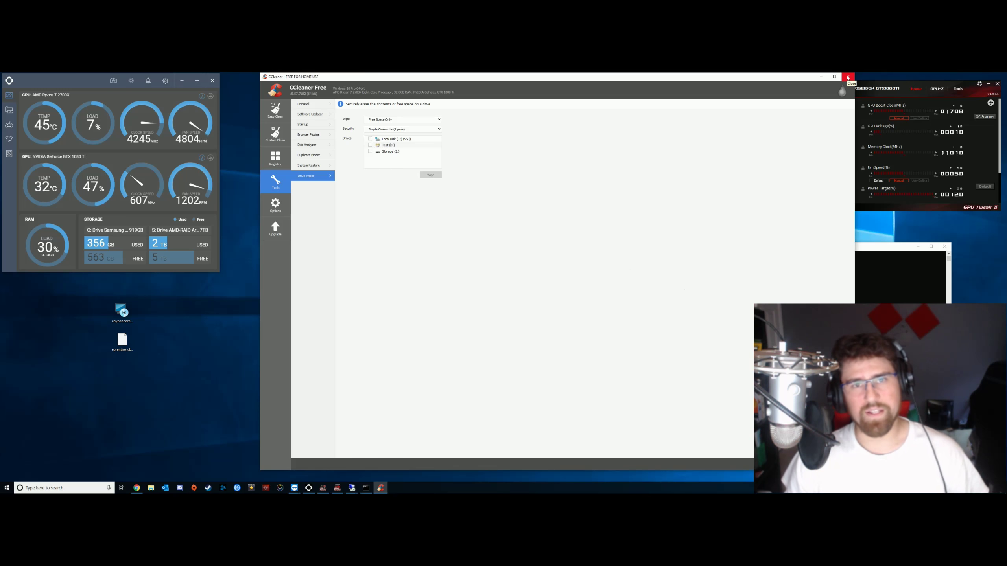
Step: Close the CCleaner window and then the Command Prompt window, leaving the desktop visible
click(847, 77)
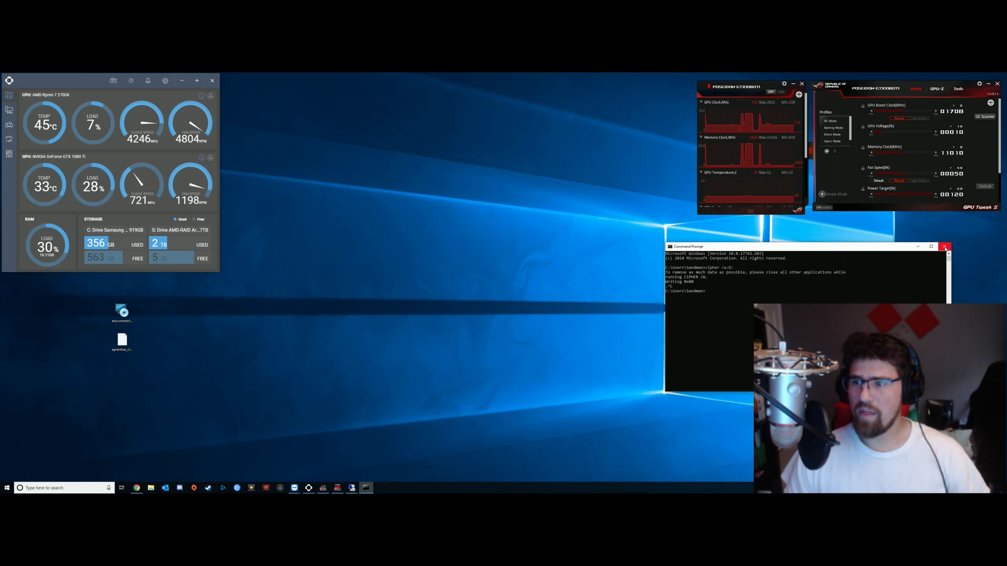
key(alt+F4)
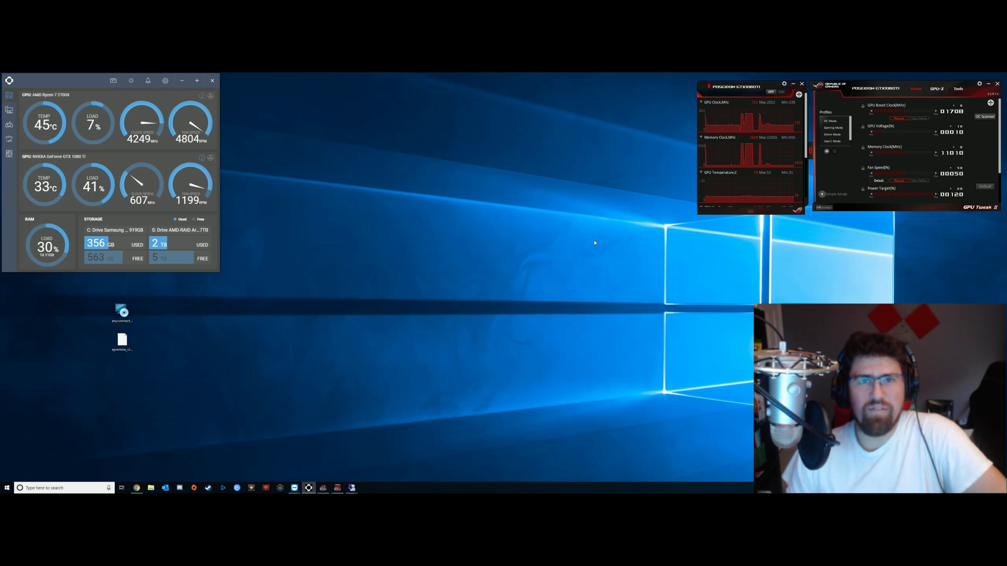